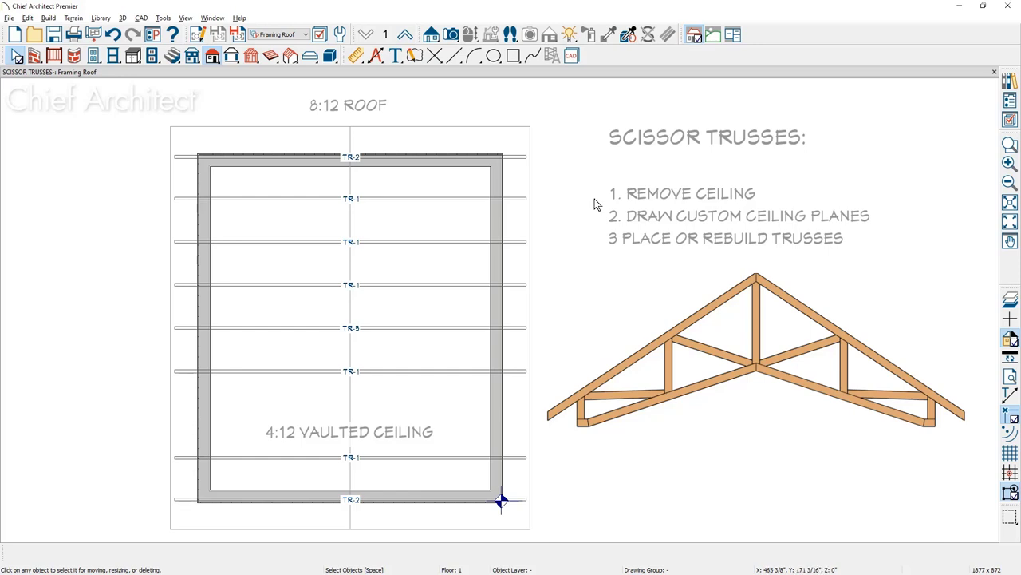
# - Turn off Flat Ceiling Over This Room in the Living room's structure settings
pyautogui.doubleClick(461, 224)
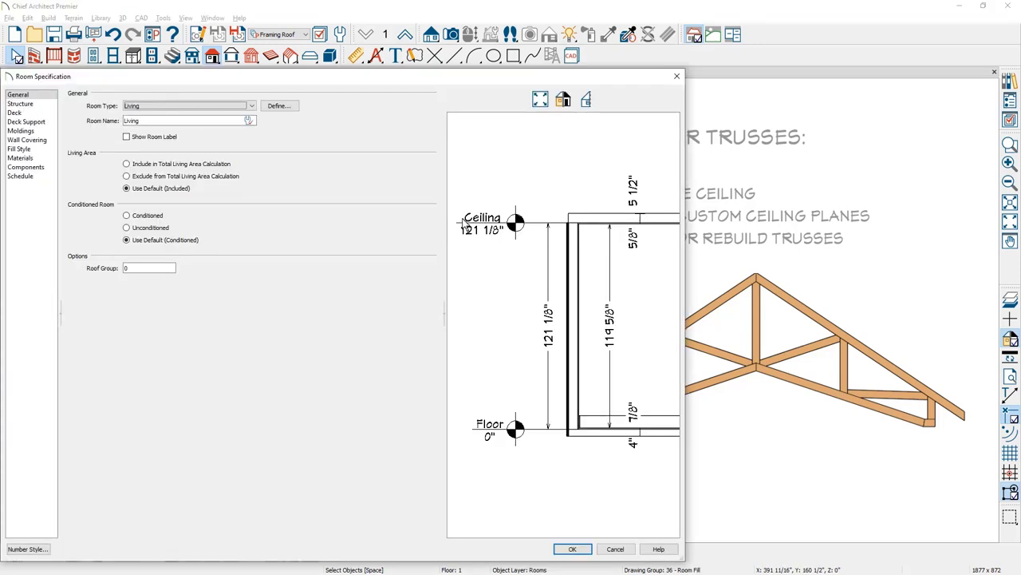
pyautogui.click(24, 104)
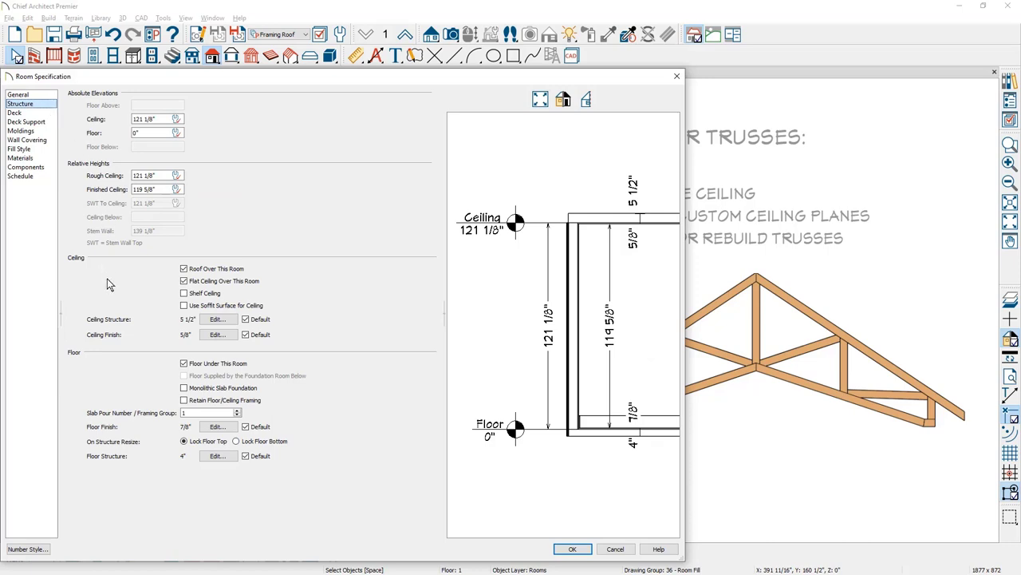
pyautogui.click(183, 281)
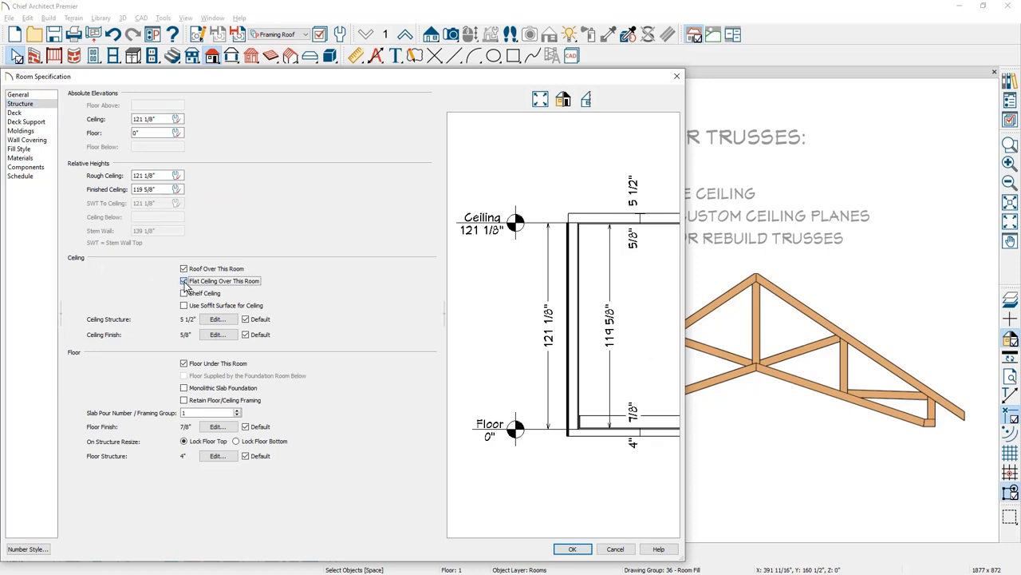
# - Draw a custom ceiling plane over each half of the room, then select both planes
pyautogui.click(571, 549)
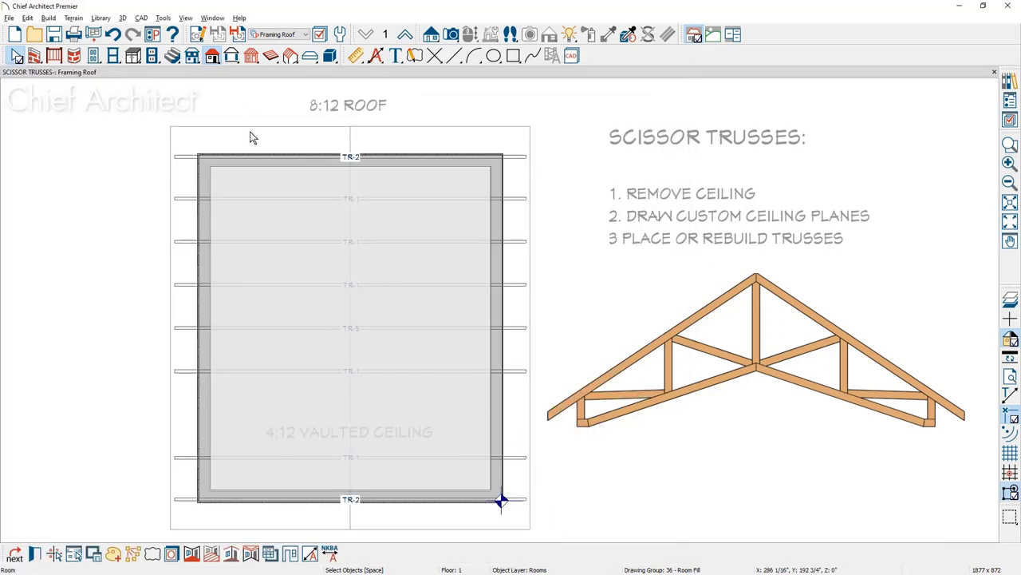
pyautogui.click(213, 62)
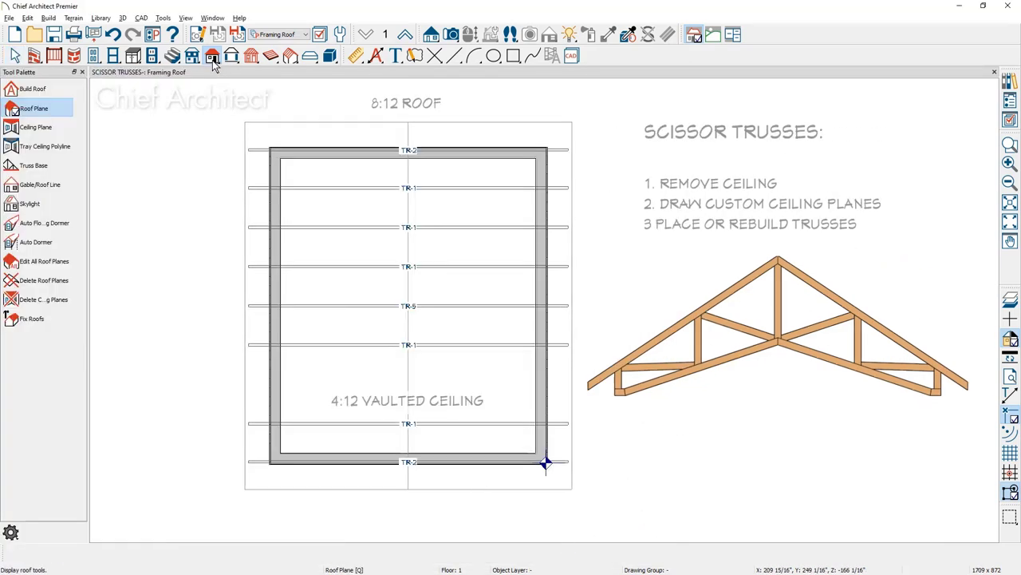
pyautogui.click(36, 127)
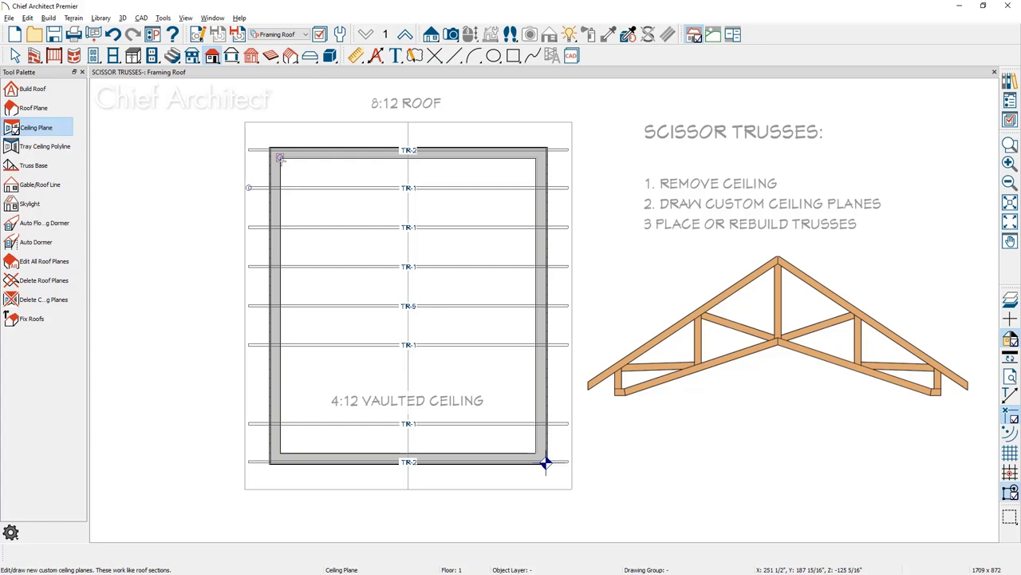
pyautogui.moveTo(279, 157)
pyautogui.mouseDown()
pyautogui.moveTo(292, 266)
pyautogui.moveTo(281, 453)
pyautogui.mouseUp()
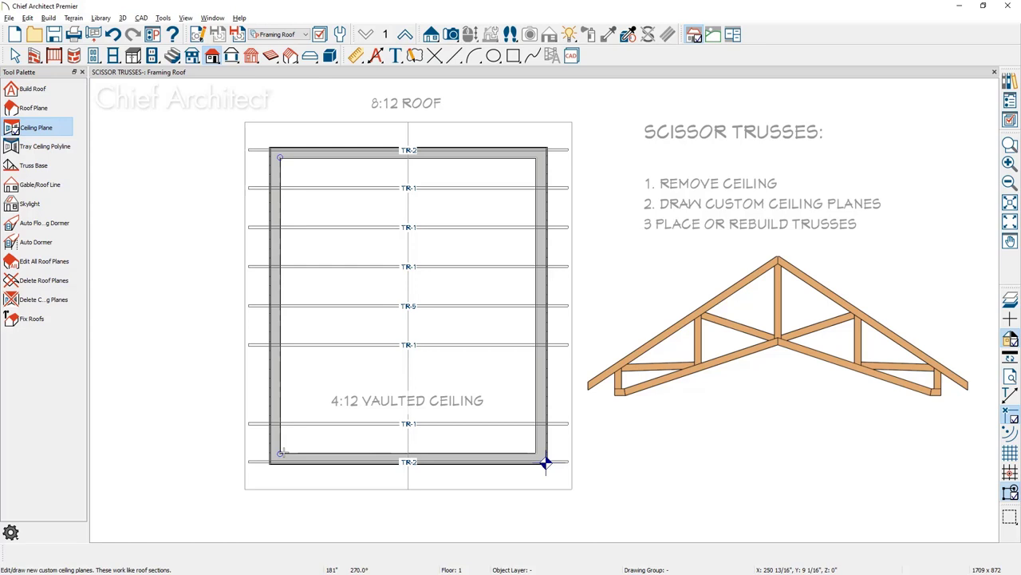
pyautogui.moveTo(281, 453); pyautogui.dragTo(281, 453)
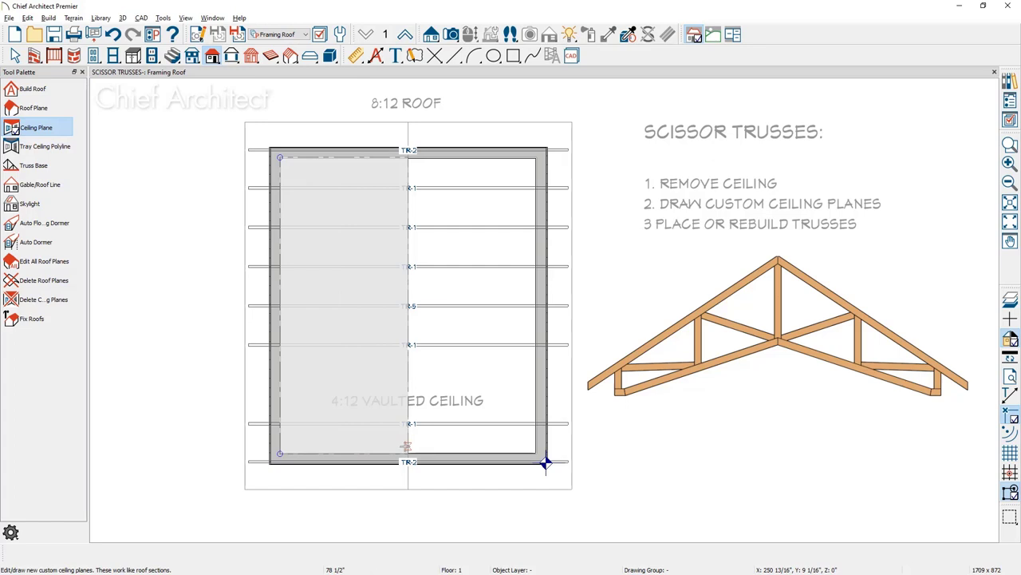
pyautogui.click(406, 446)
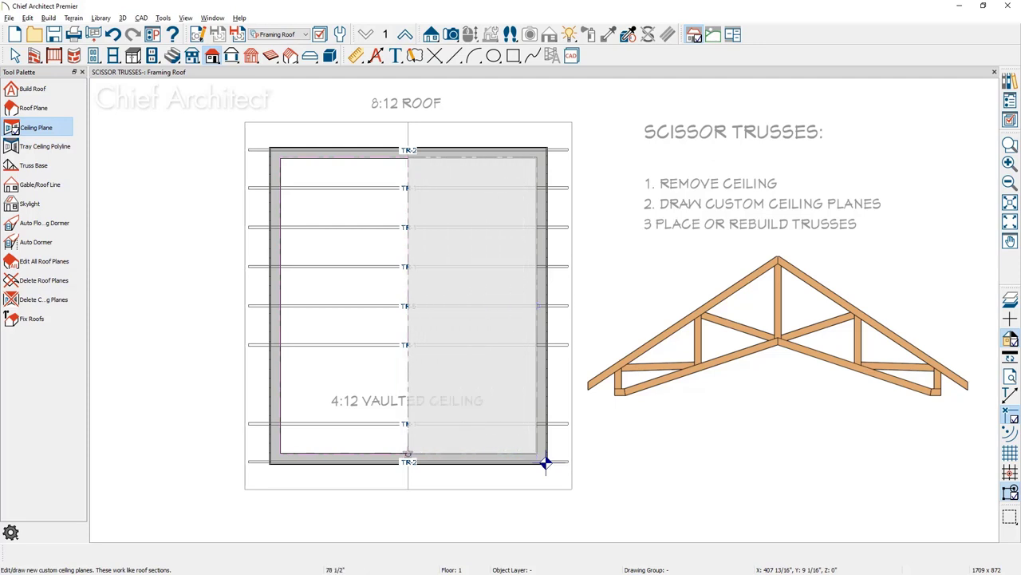
pyautogui.moveTo(408, 454); pyautogui.dragTo(408, 454)
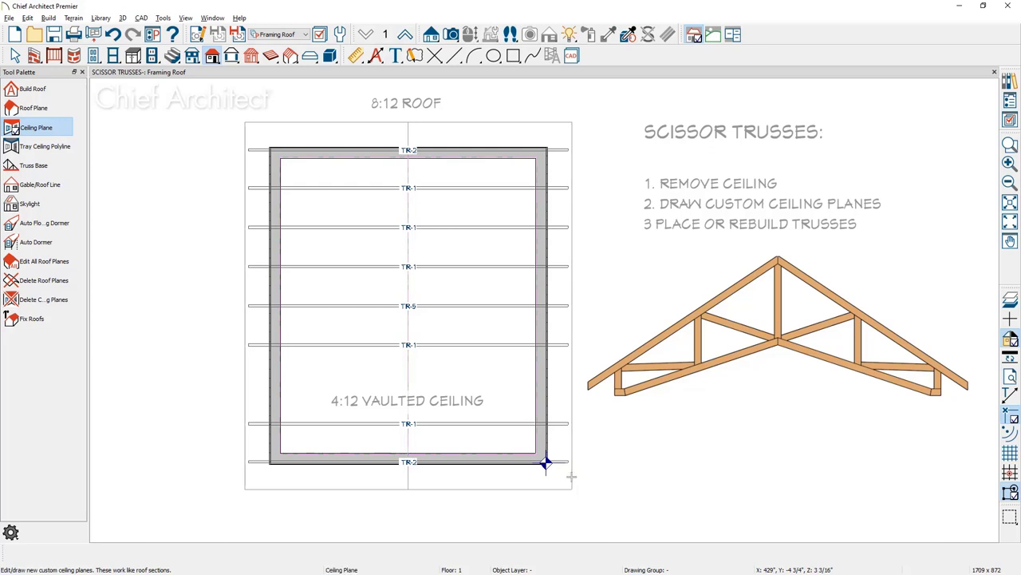
pyautogui.moveTo(572, 476); pyautogui.dragTo(271, 149)
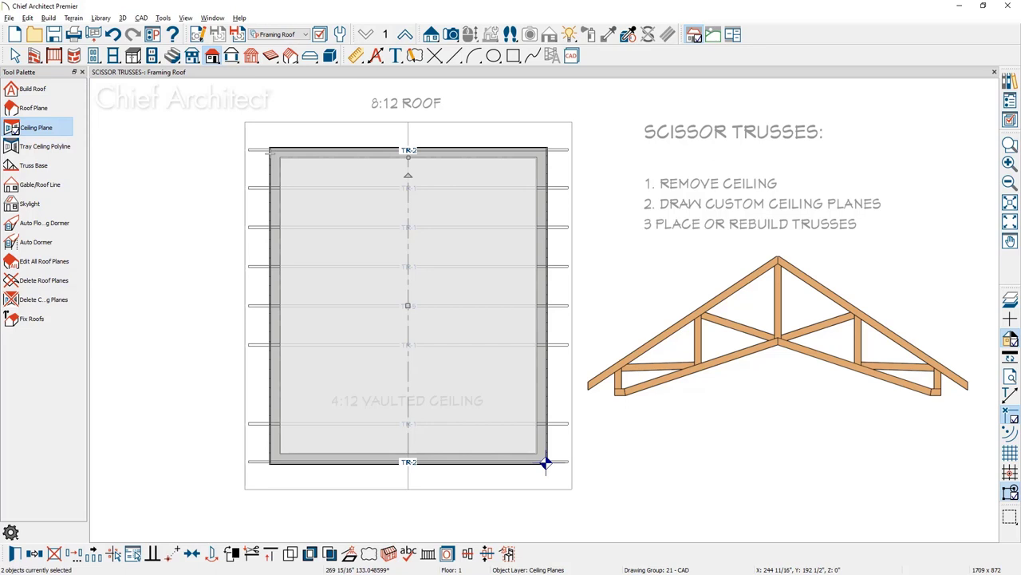
# - Set both ceiling planes to a locked 4 pitch with 121 1/8" height inside wall
pyautogui.click(24, 553)
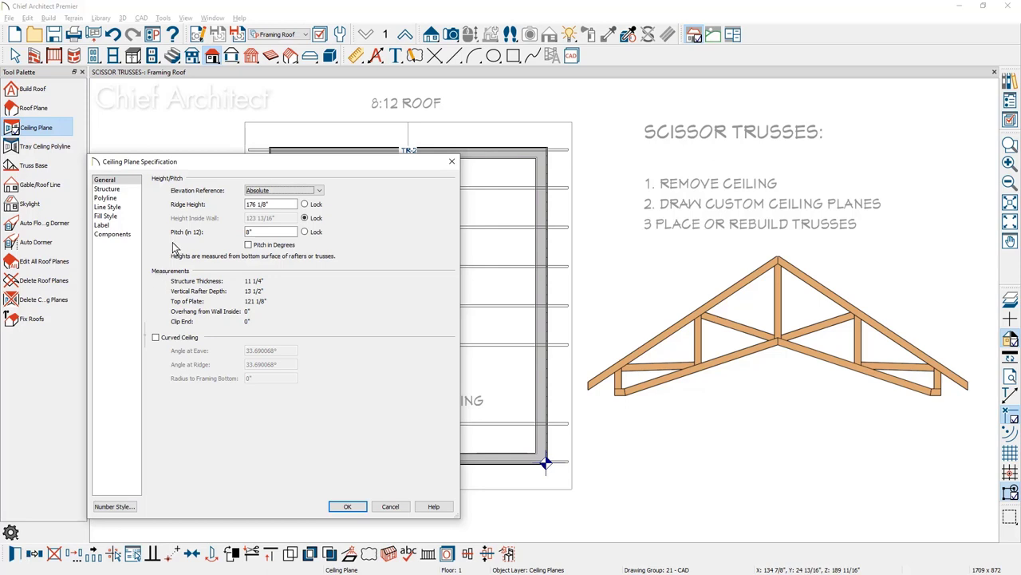
pyautogui.doubleClick(253, 232)
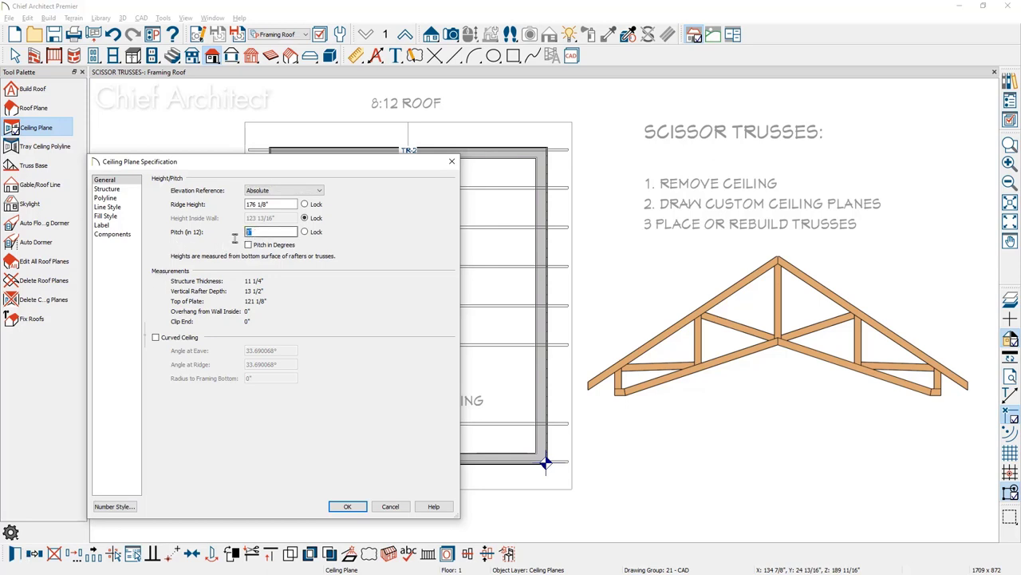
pyautogui.write('4')
pyautogui.click(304, 231)
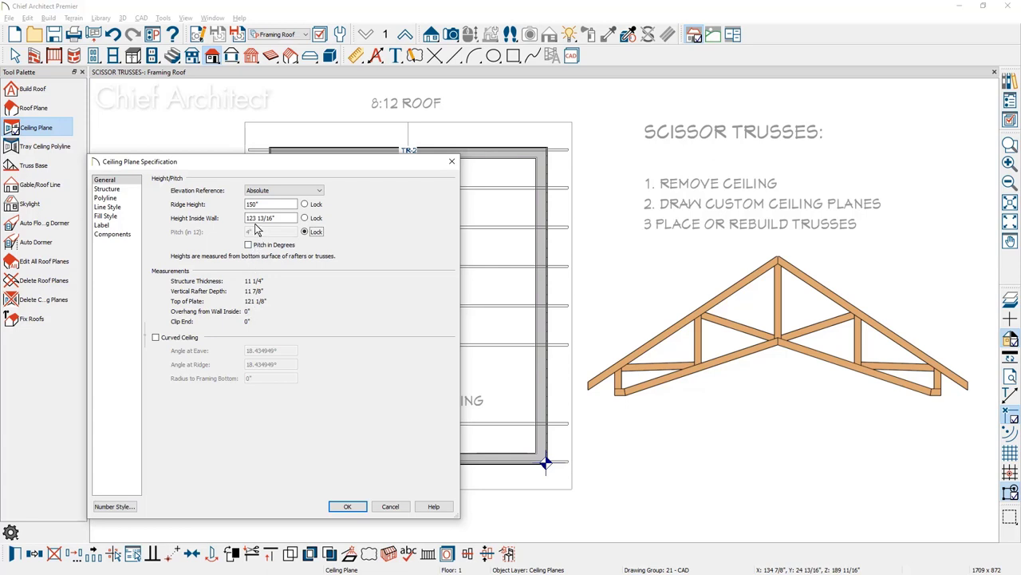
pyautogui.moveTo(253, 218); pyautogui.dragTo(331, 232)
pyautogui.write('1 1/8')
pyautogui.click(345, 507)
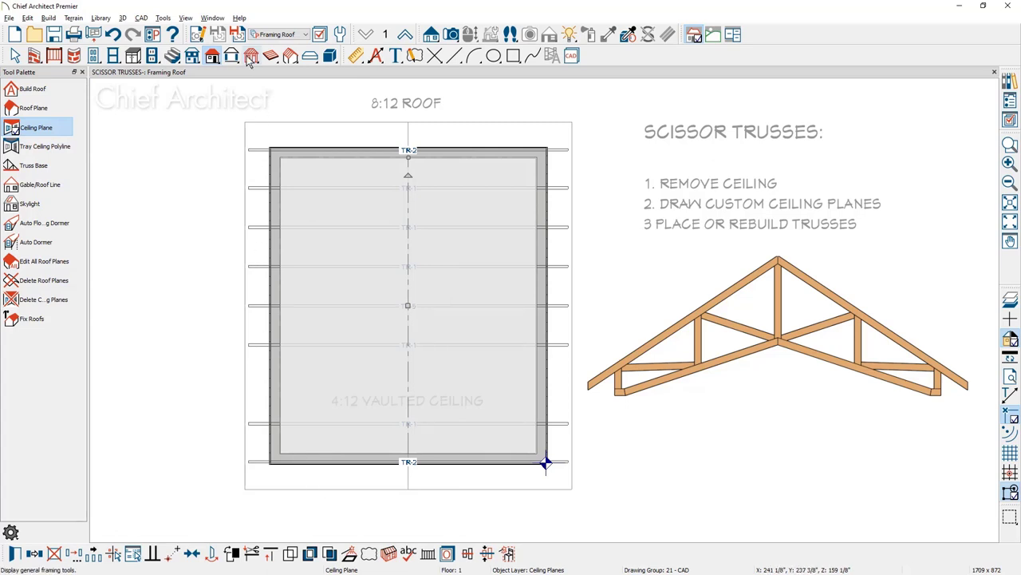
# - Draw a new roof truss across the lower room above the 4:12 vaulted ceiling label
pyautogui.click(291, 59)
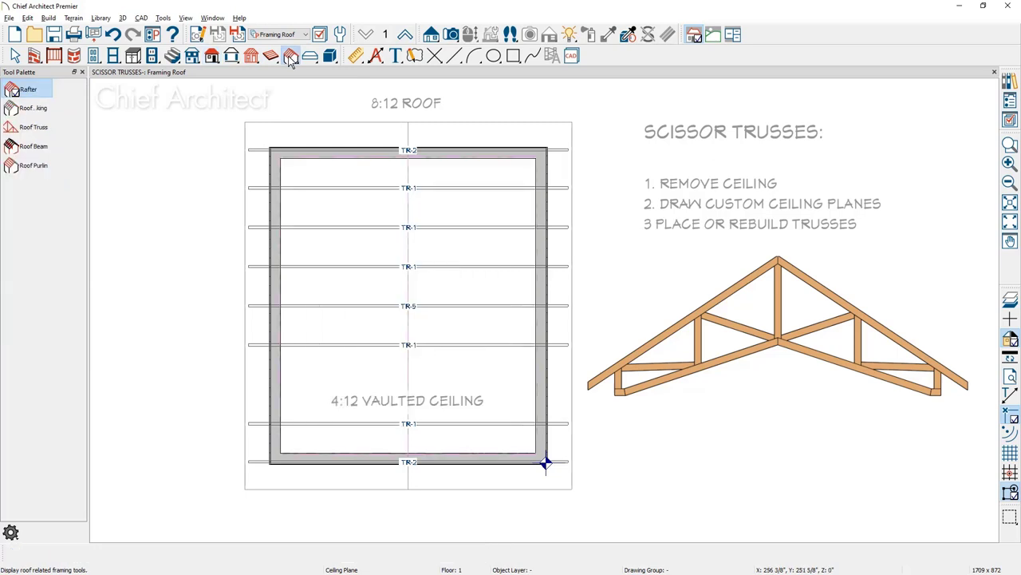
pyautogui.click(36, 128)
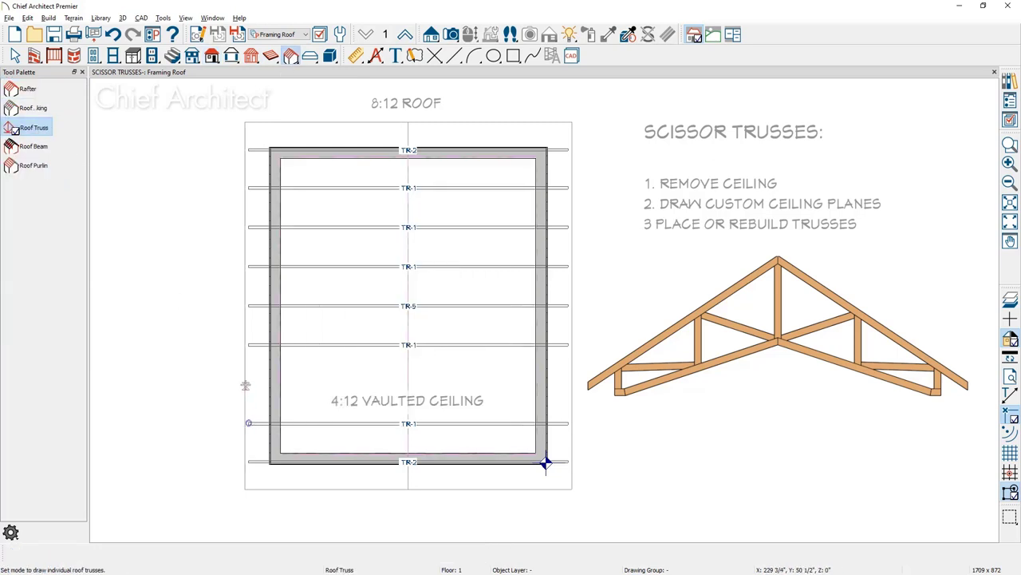
pyautogui.moveTo(246, 386); pyautogui.dragTo(501, 380)
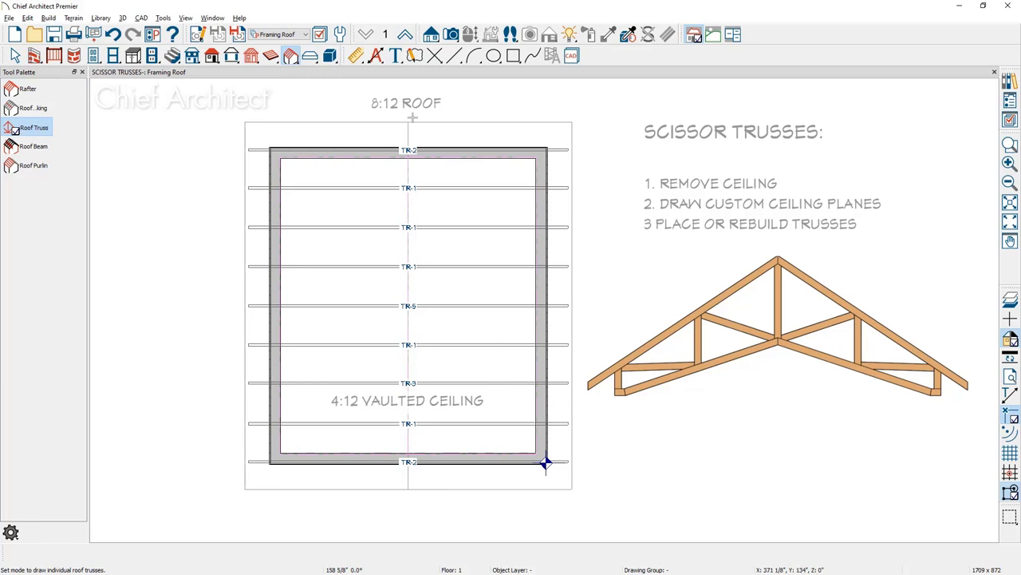
pyautogui.click(431, 33)
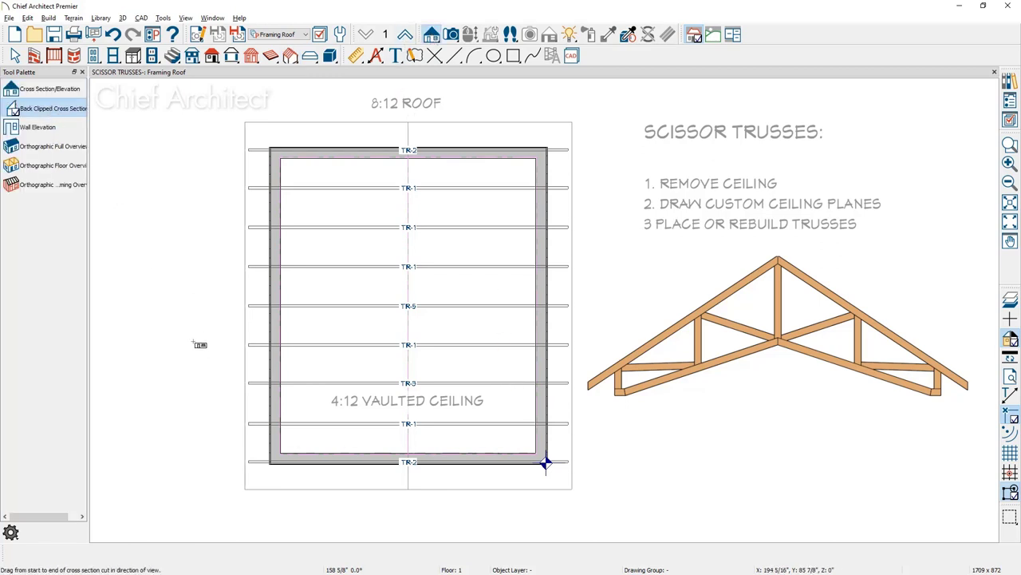
# - Cut Cross Section 1 through the room to show the new scissor truss
pyautogui.moveTo(212, 403); pyautogui.dragTo(216, 371)
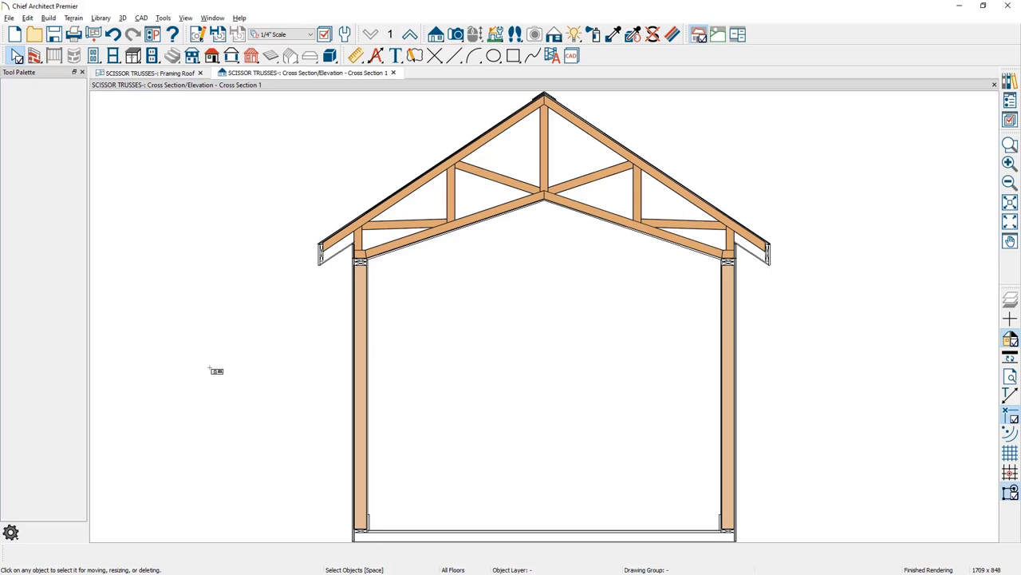
# - Select the middle roof trusses, build framing, and force a truss rebuild so all become TR-3
pyautogui.click(182, 74)
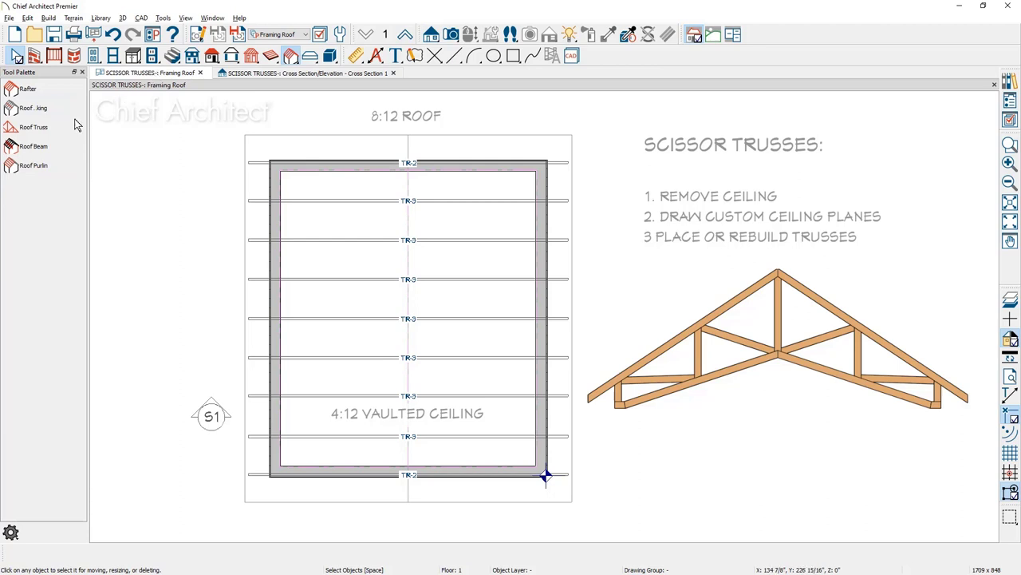
pyautogui.click(46, 133)
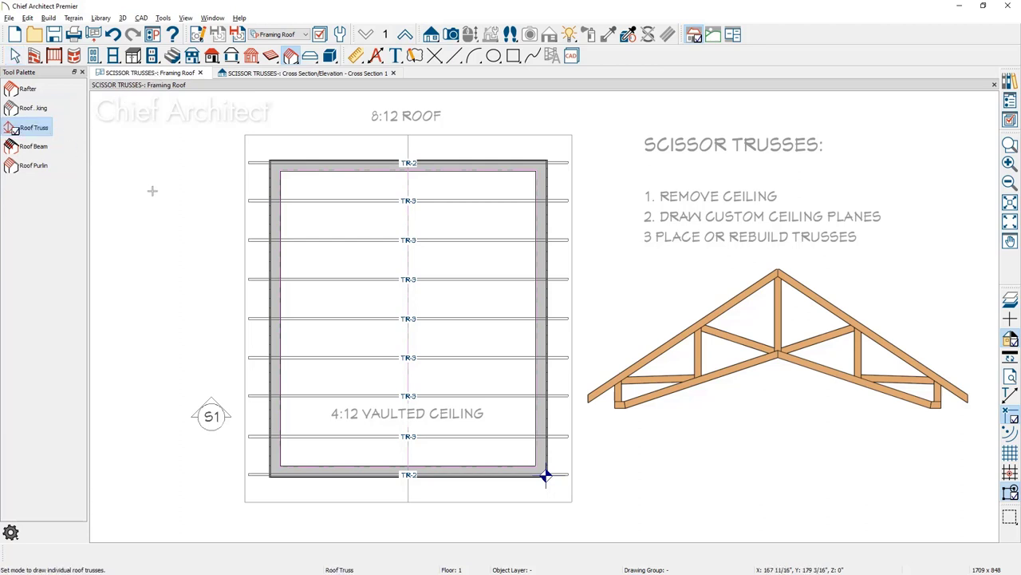
pyautogui.moveTo(185, 182); pyautogui.dragTo(592, 455)
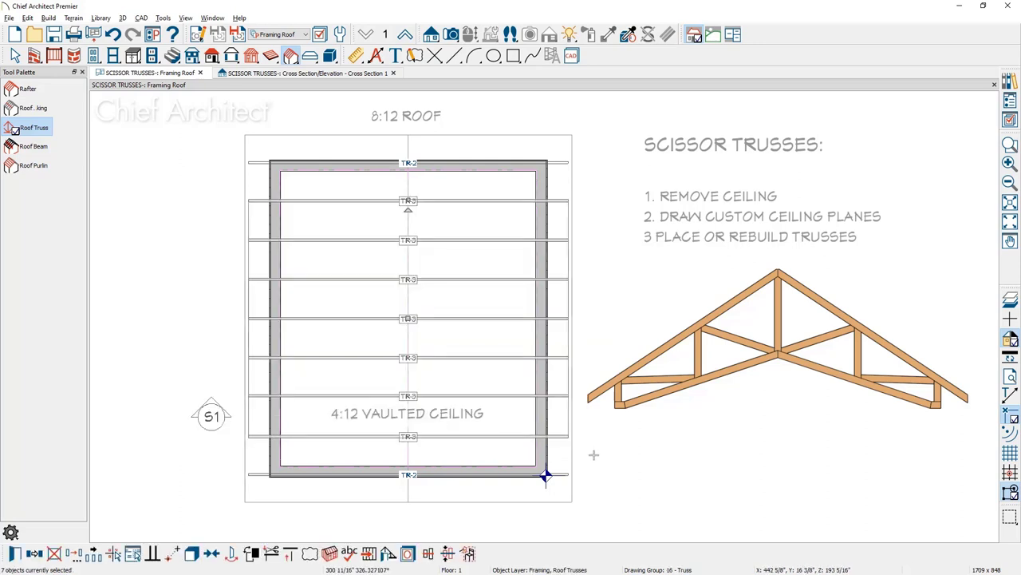
pyautogui.click(327, 554)
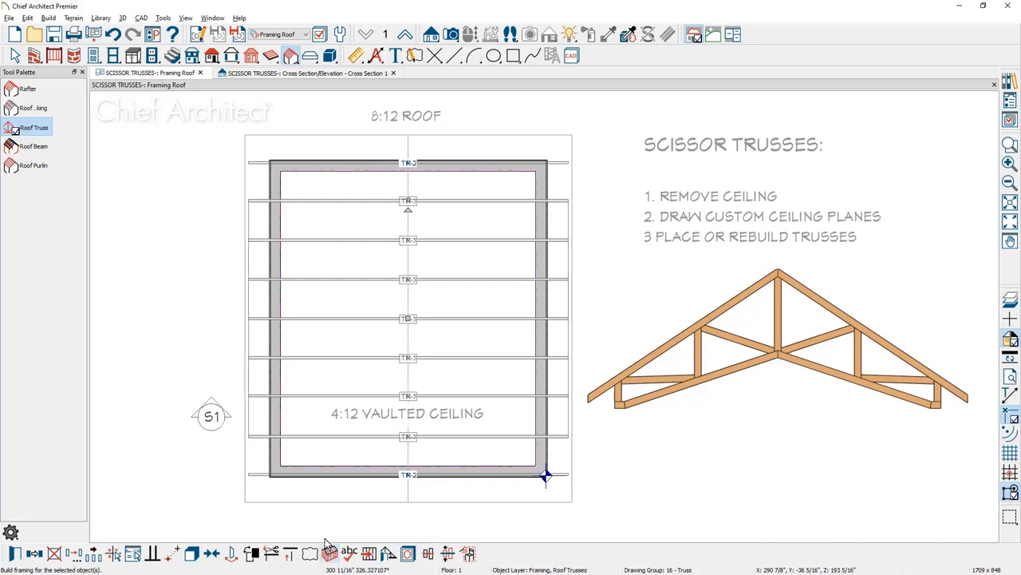
pyautogui.click(15, 553)
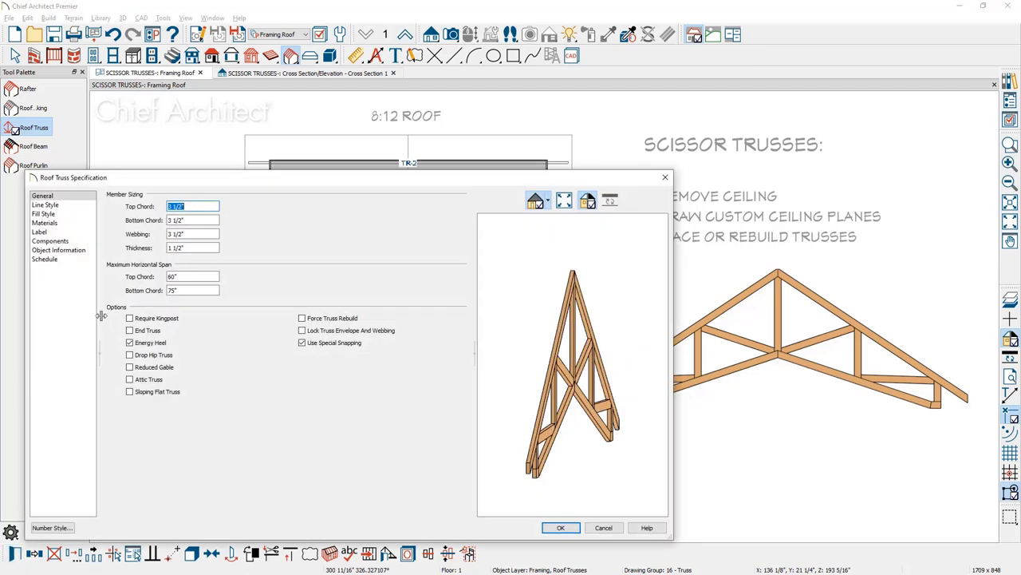
pyautogui.click(302, 319)
pyautogui.click(561, 528)
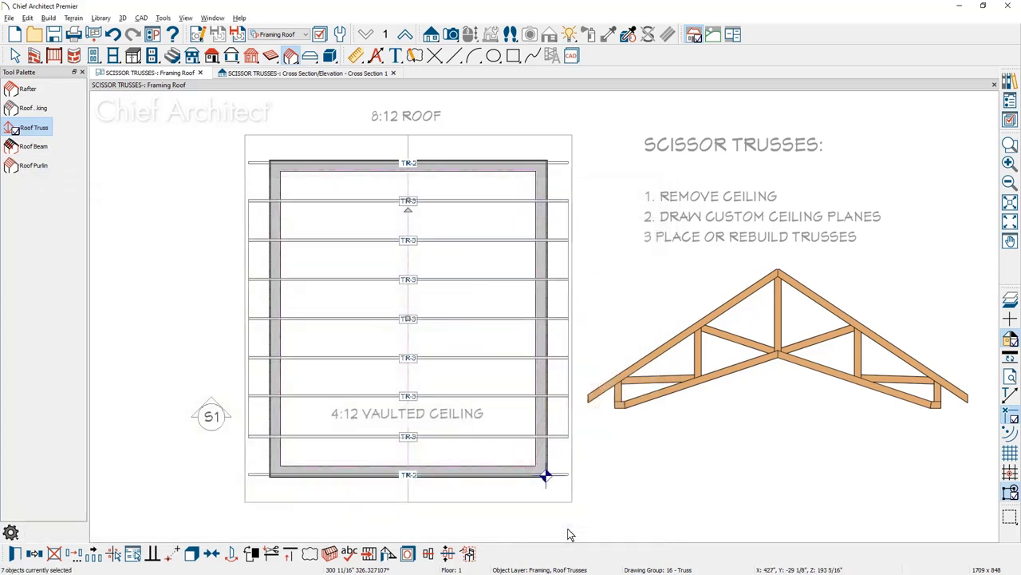
pyautogui.click(451, 36)
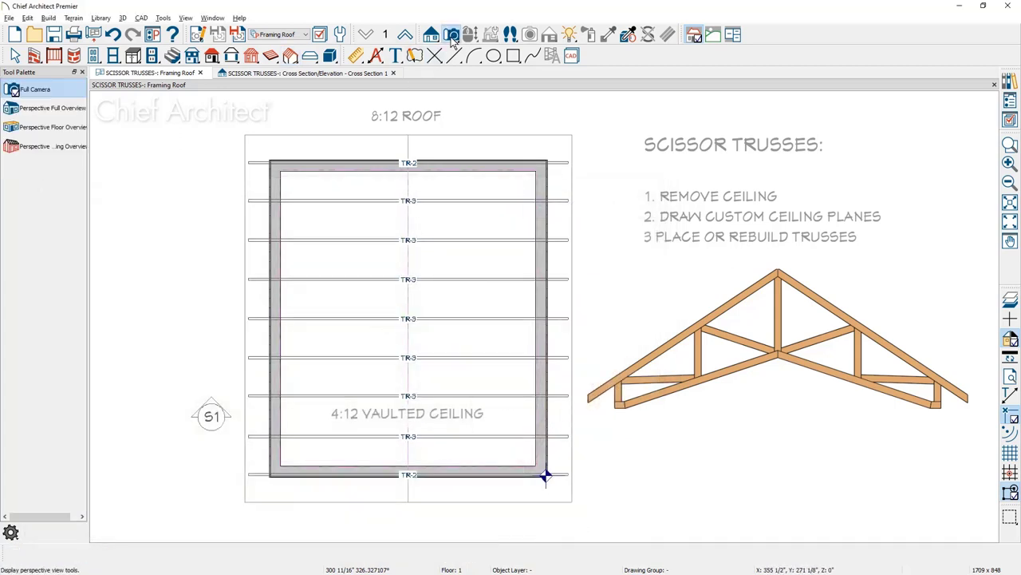
# - Open a Perspective Framing Overview and zoom into the room to see the scissor trusses
pyautogui.click(50, 147)
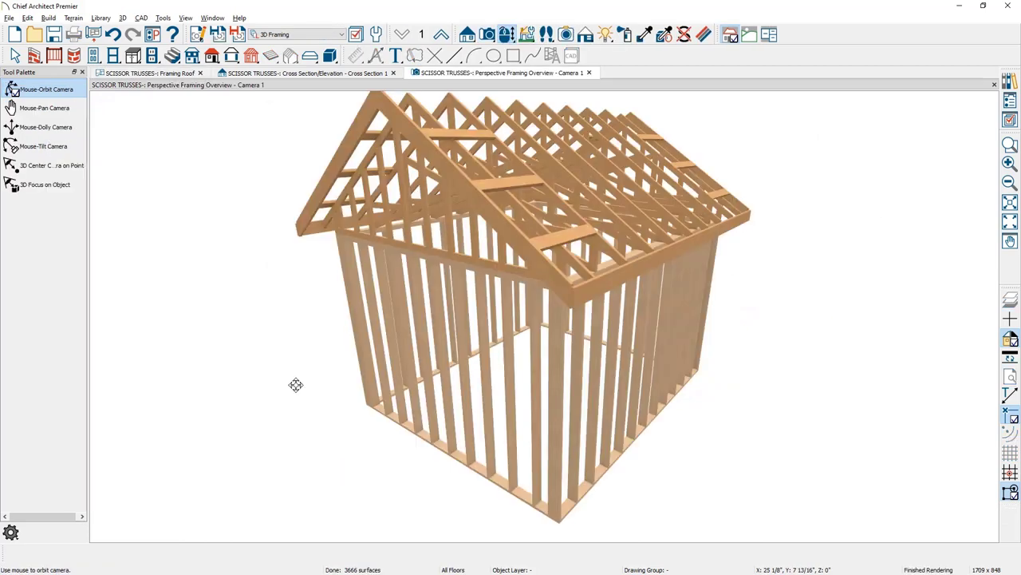
pyautogui.scroll(5, 470, 343)
pyautogui.scroll(5, 471, 398)
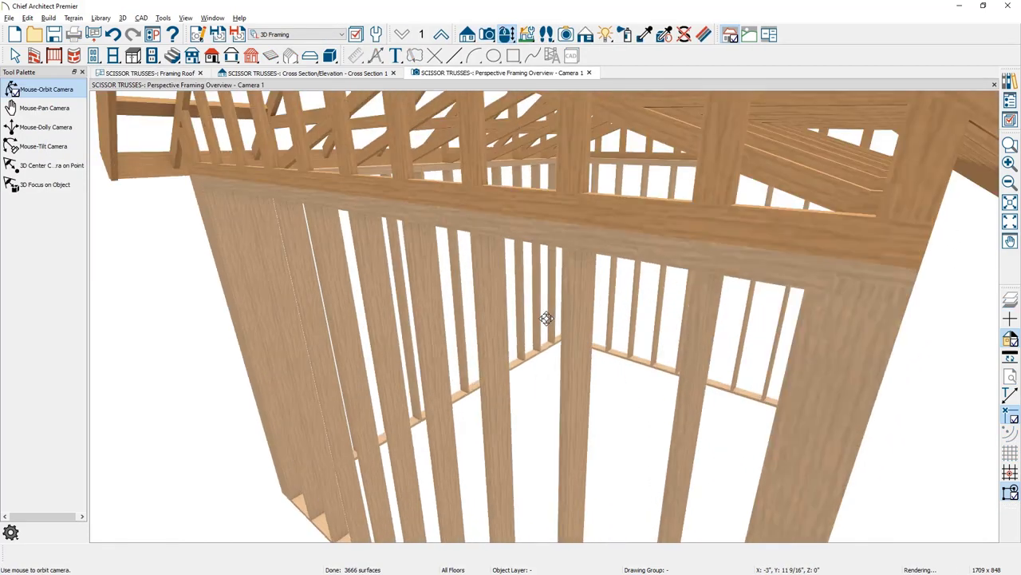